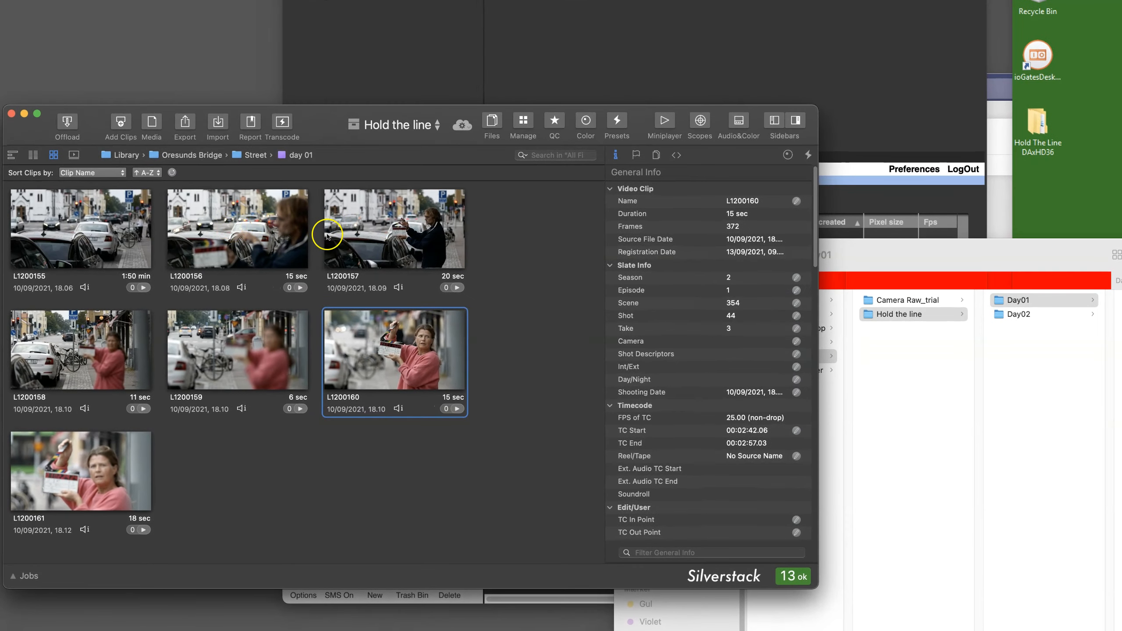
Begin a transcode of the day 01 clips L1200155 to L1200161, keeping all of them marked.
click(284, 125)
click(287, 163)
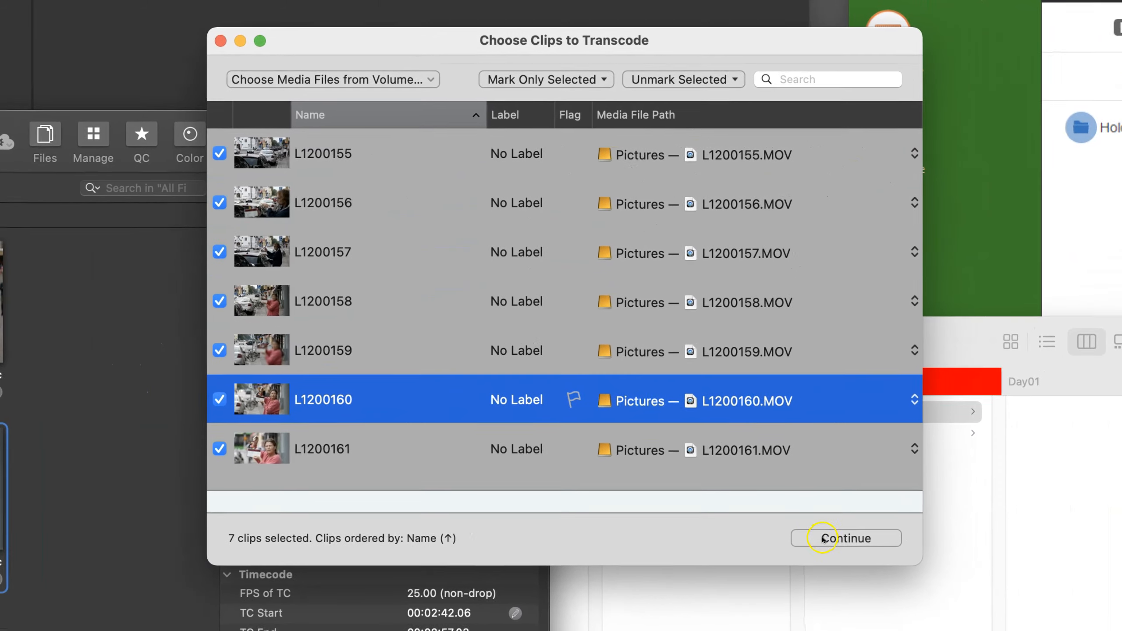
click(935, 434)
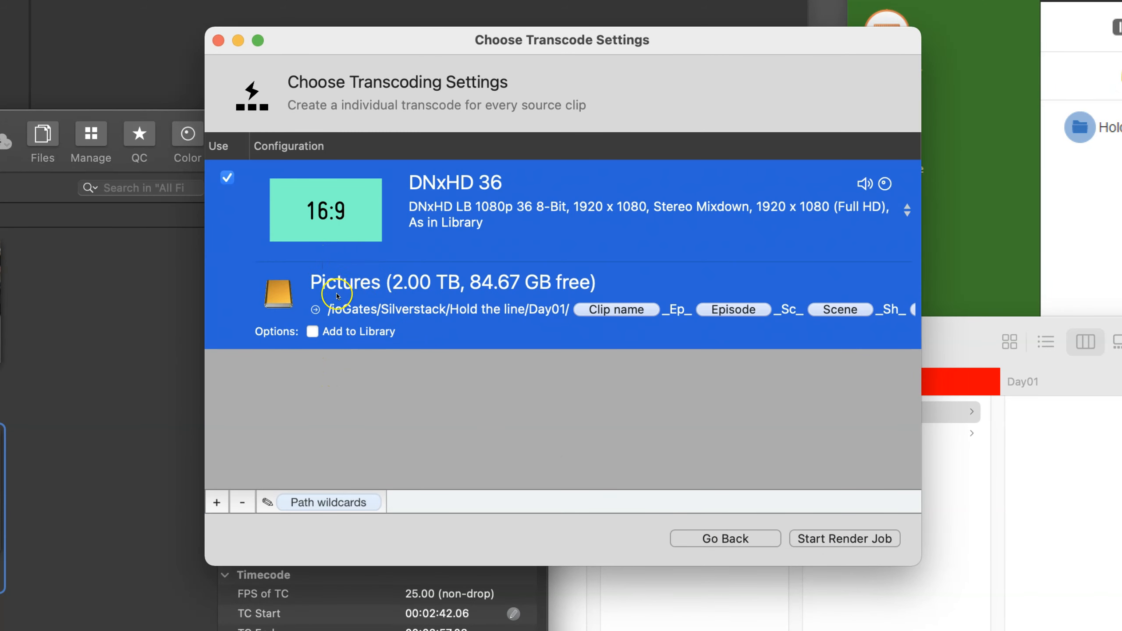
Confirm the Hold the line/Day01 path with its clip name, episode, scene, shot and take wildcards as a file name and start the DNxHD 36 render job.
click(343, 504)
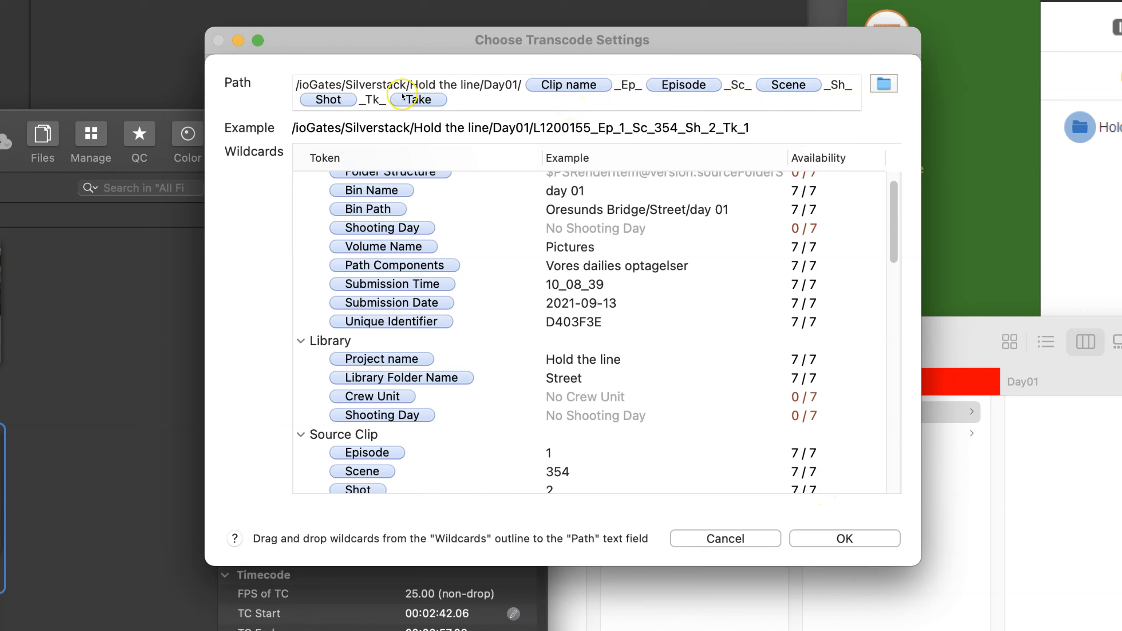
drag(329, 84, 453, 88)
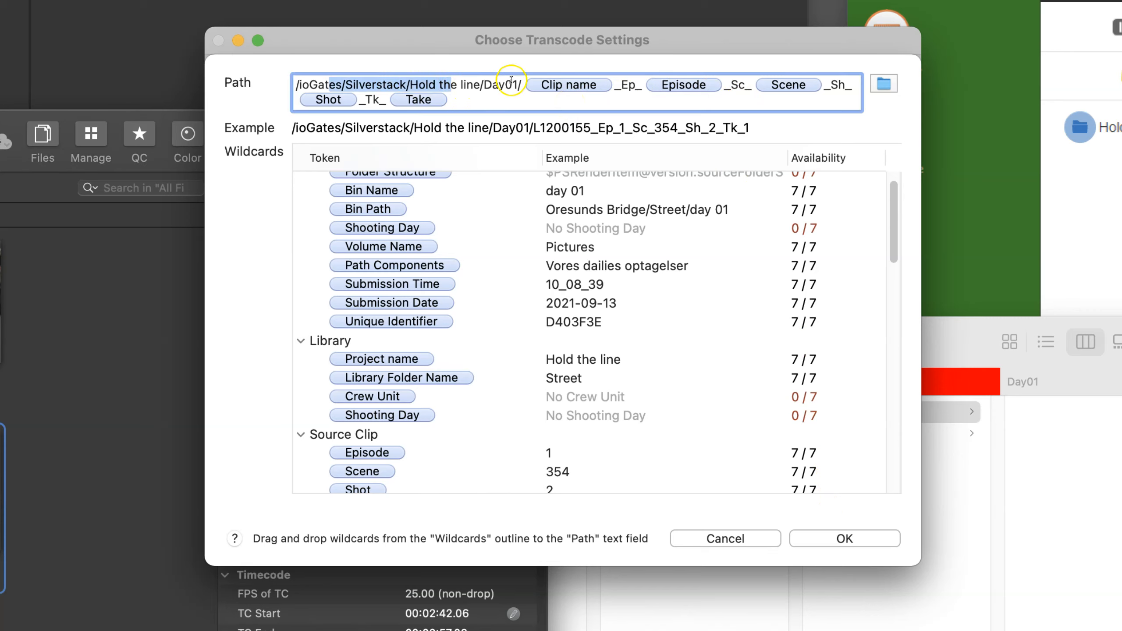
click(857, 539)
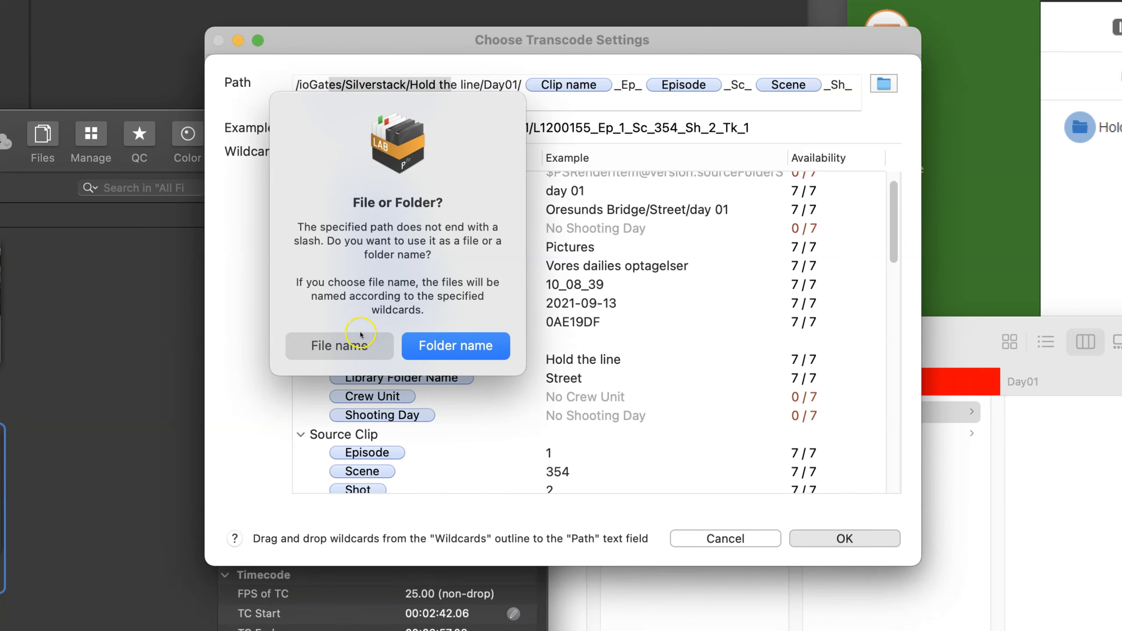
click(355, 349)
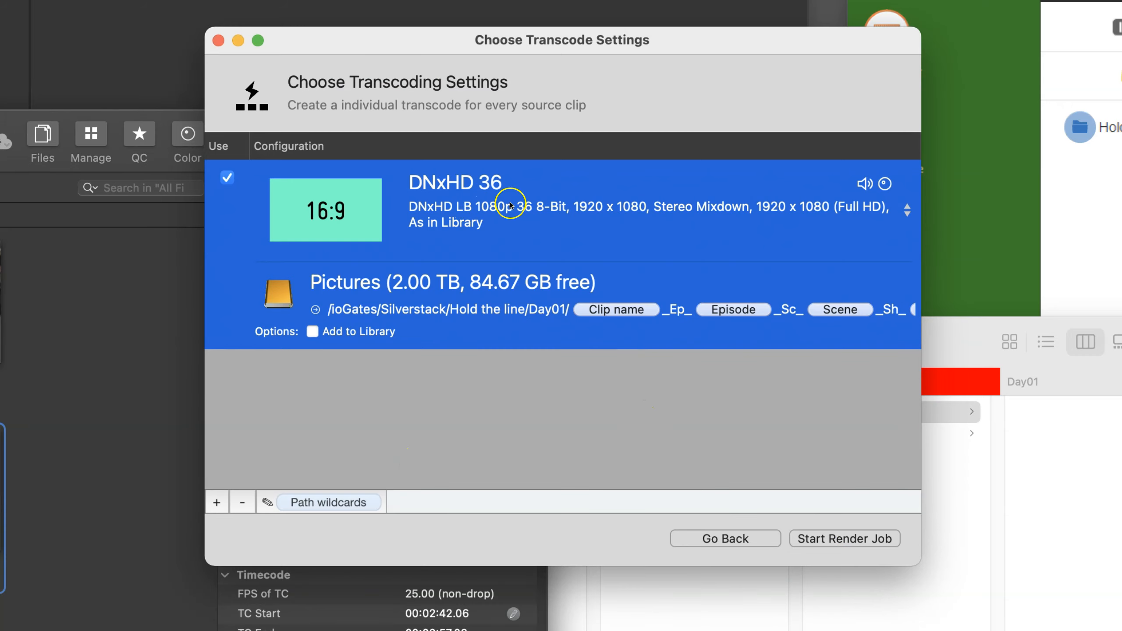
click(838, 540)
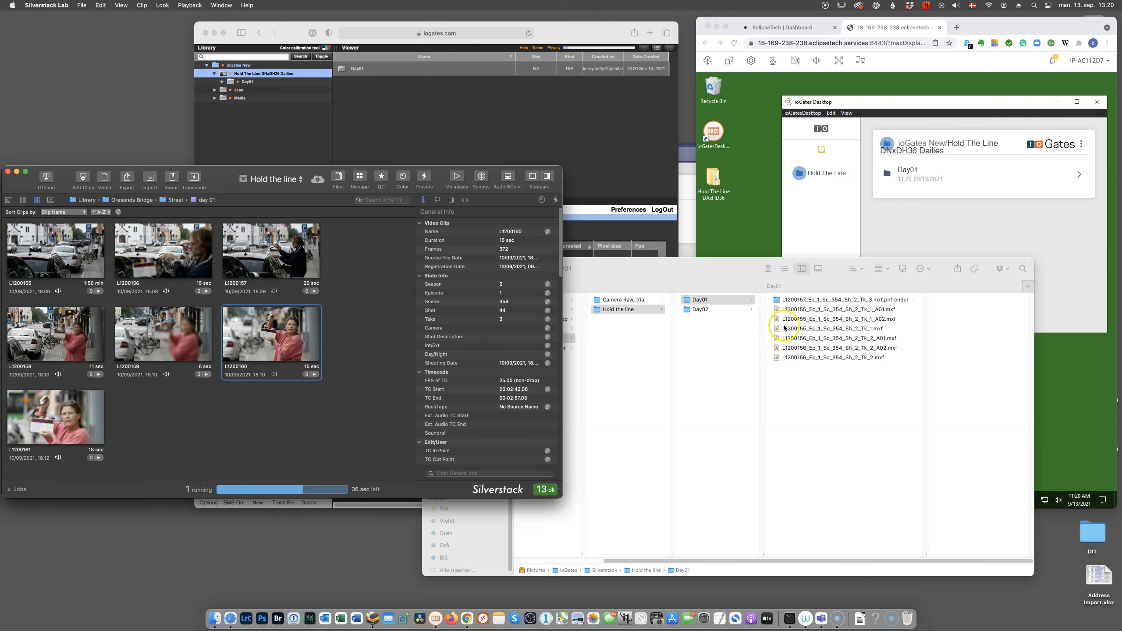
Bring up ioGates Desktop, minimize Silverstack and move the ioGates Desktop window clear of the rendered files.
click(435, 621)
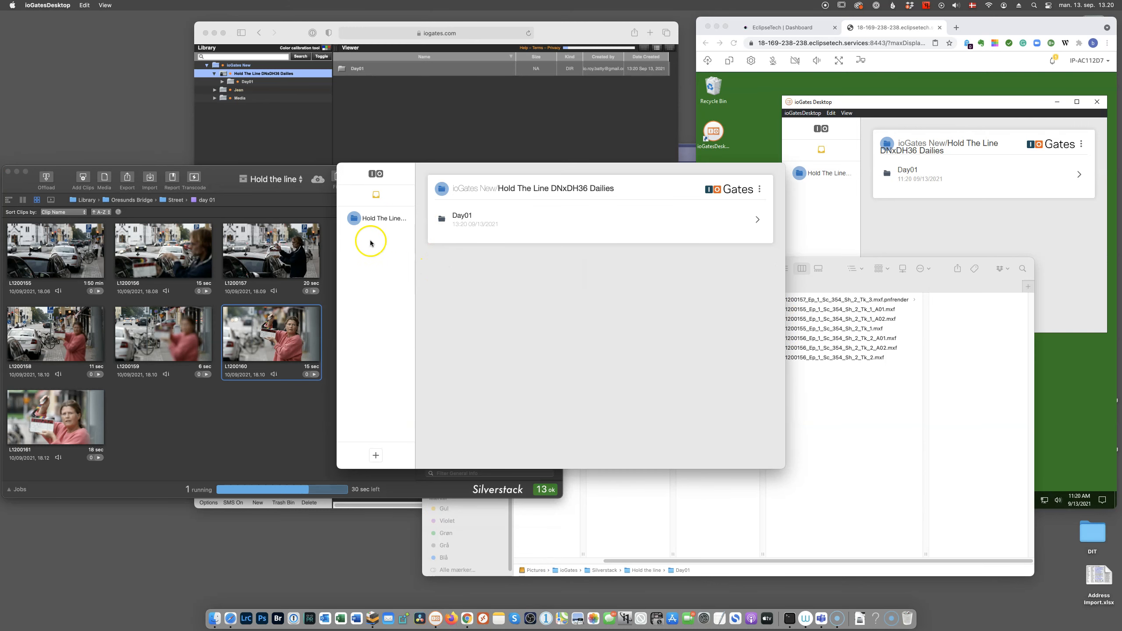
click(20, 176)
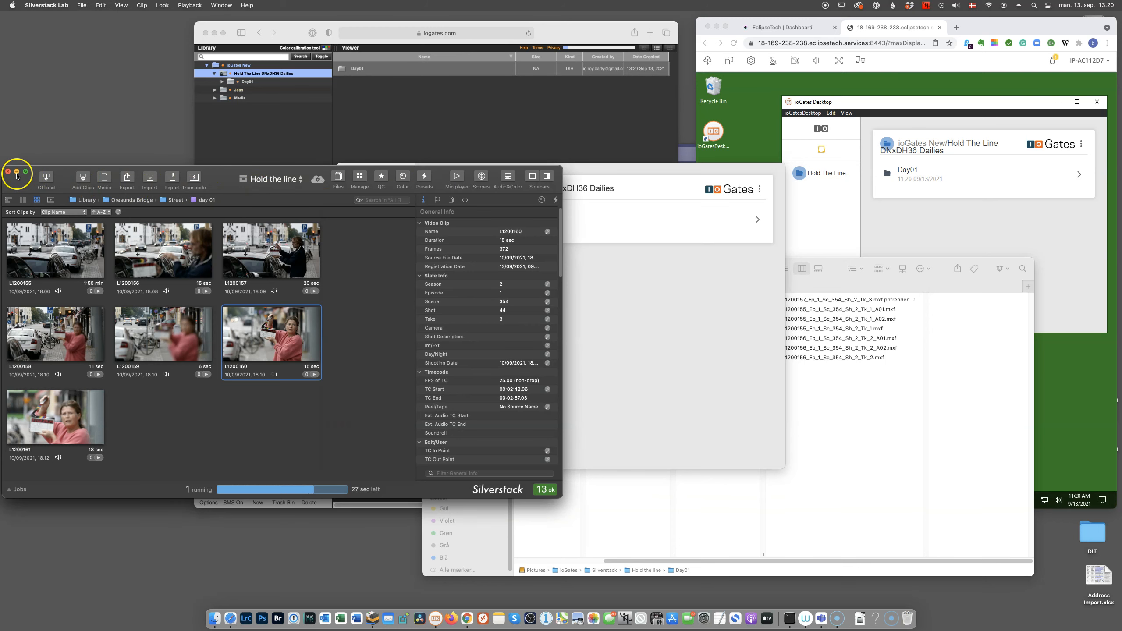
click(16, 172)
drag(401, 180, 56, 244)
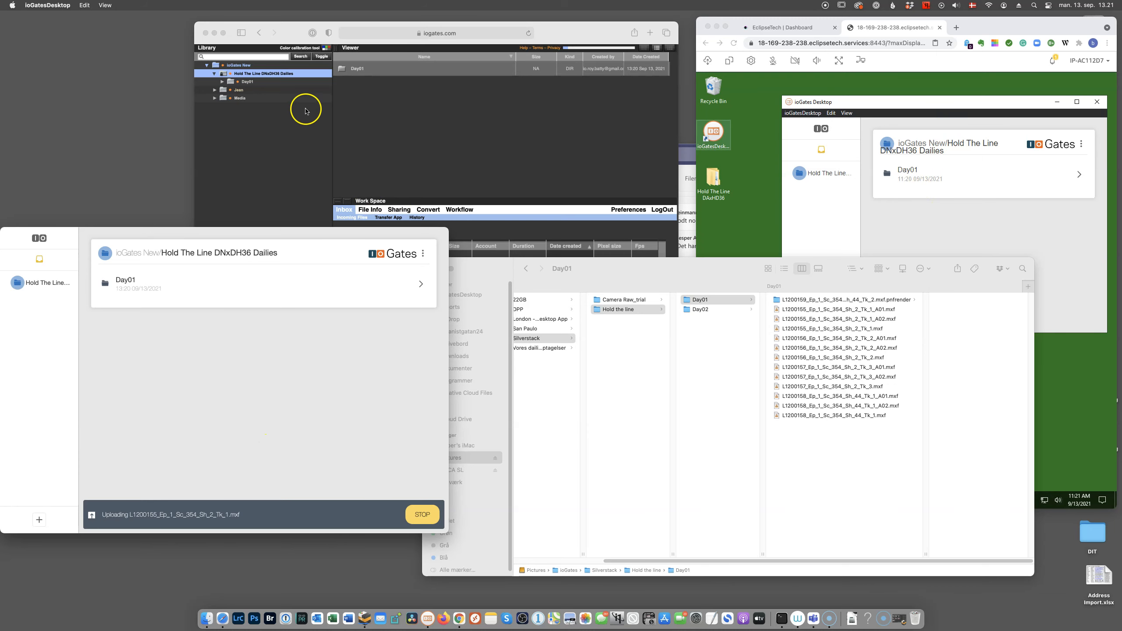
Switch to the ioGates web library in Safari, expand the Day01 folder and inspect the incoming L1200156 files.
click(290, 116)
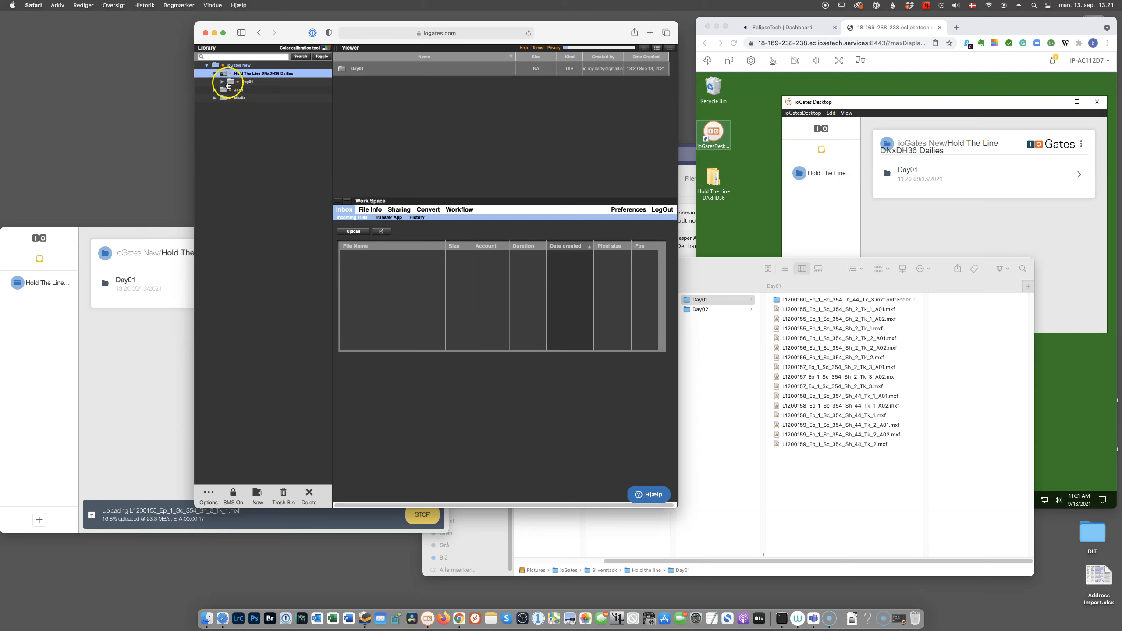
click(222, 83)
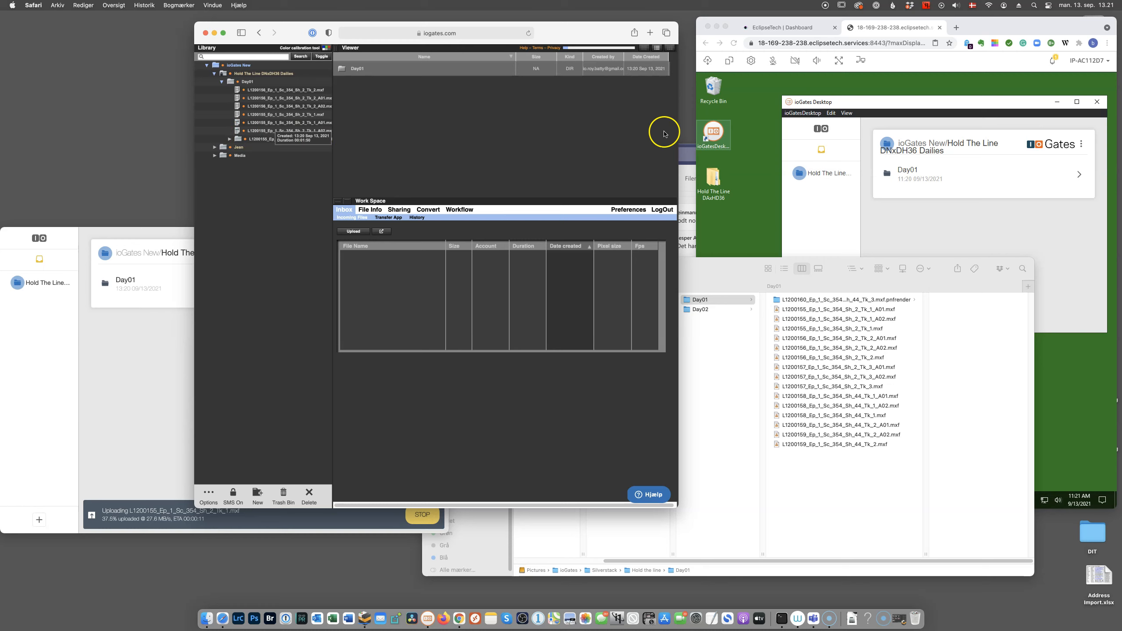
click(928, 219)
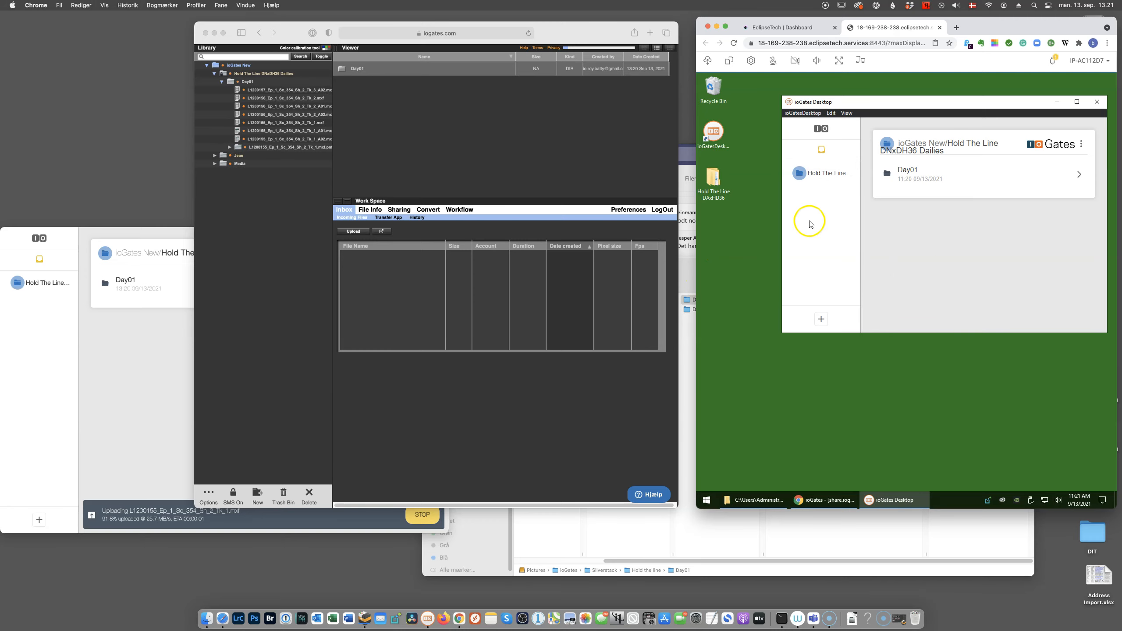
click(244, 175)
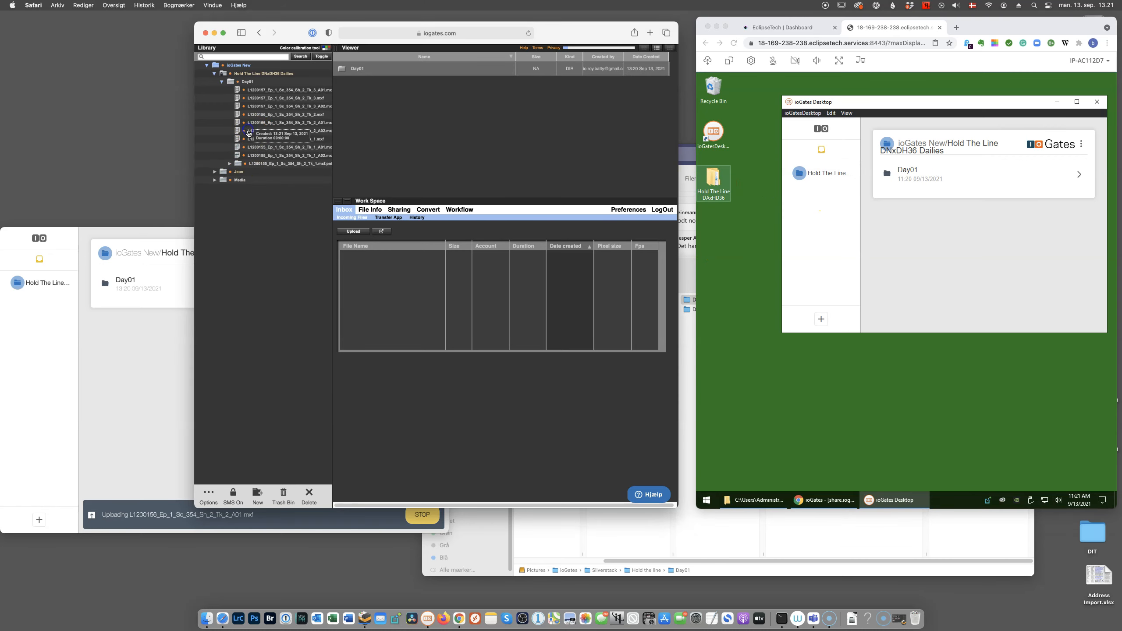
click(248, 131)
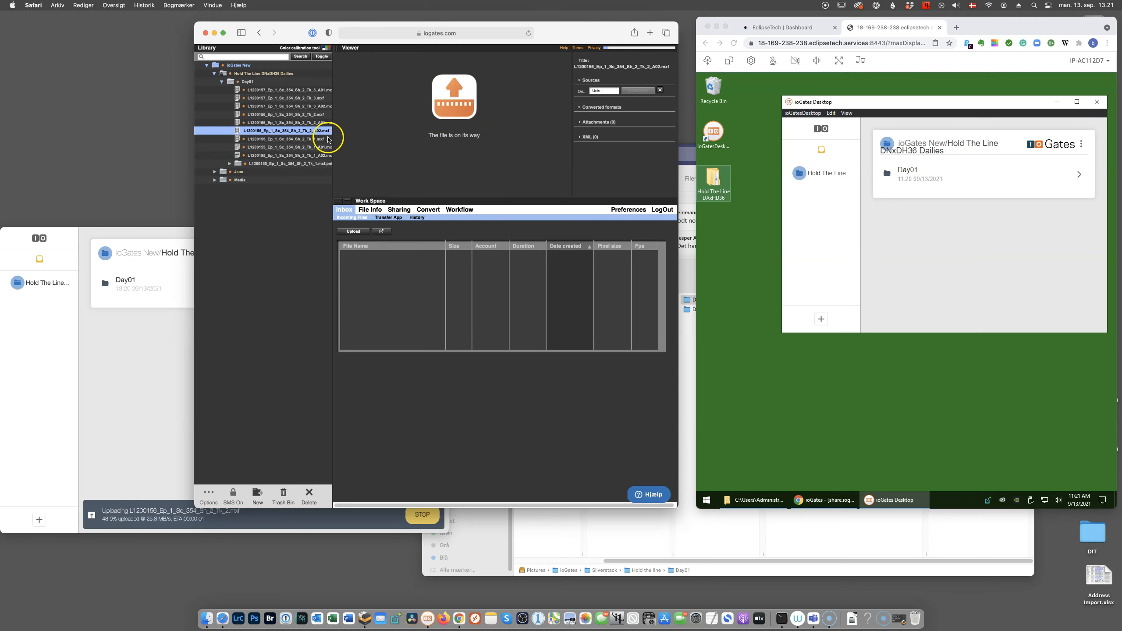
click(265, 131)
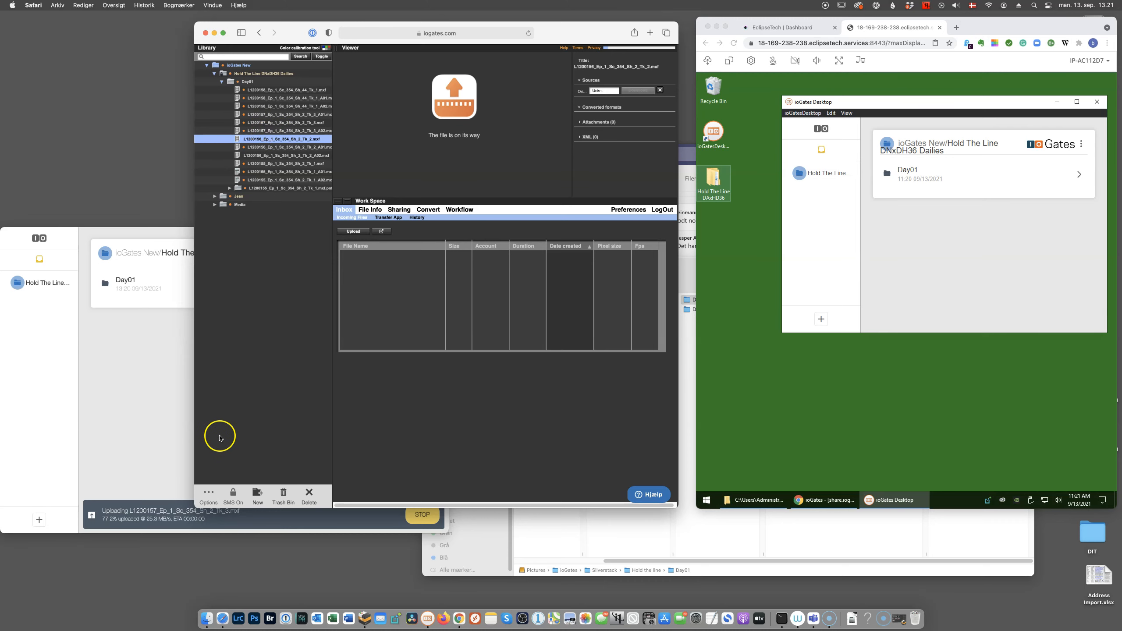
Check the local ioGates Desktop upload, and look through the Day01 files in ioGates Desktop on the remote machine.
click(132, 394)
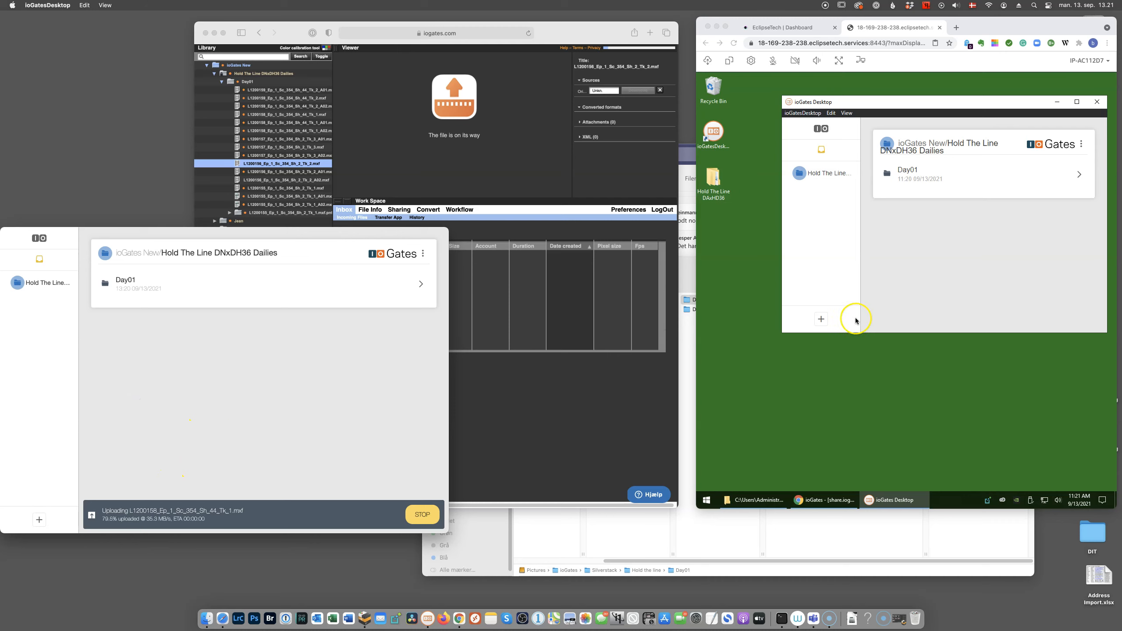
click(888, 177)
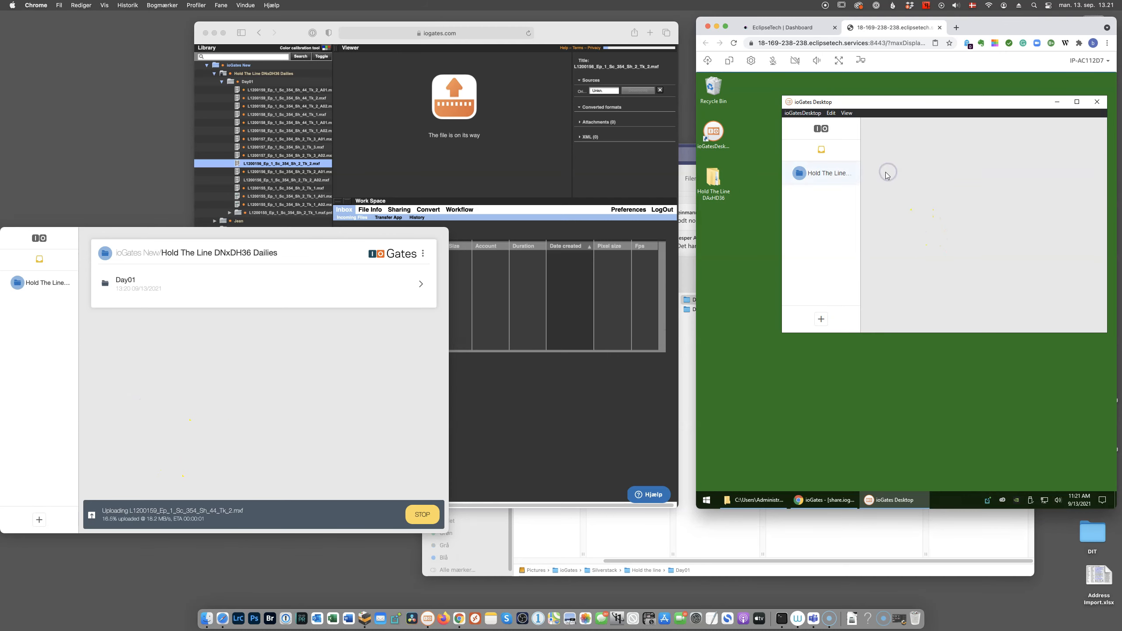
scroll(937, 266, down, 5)
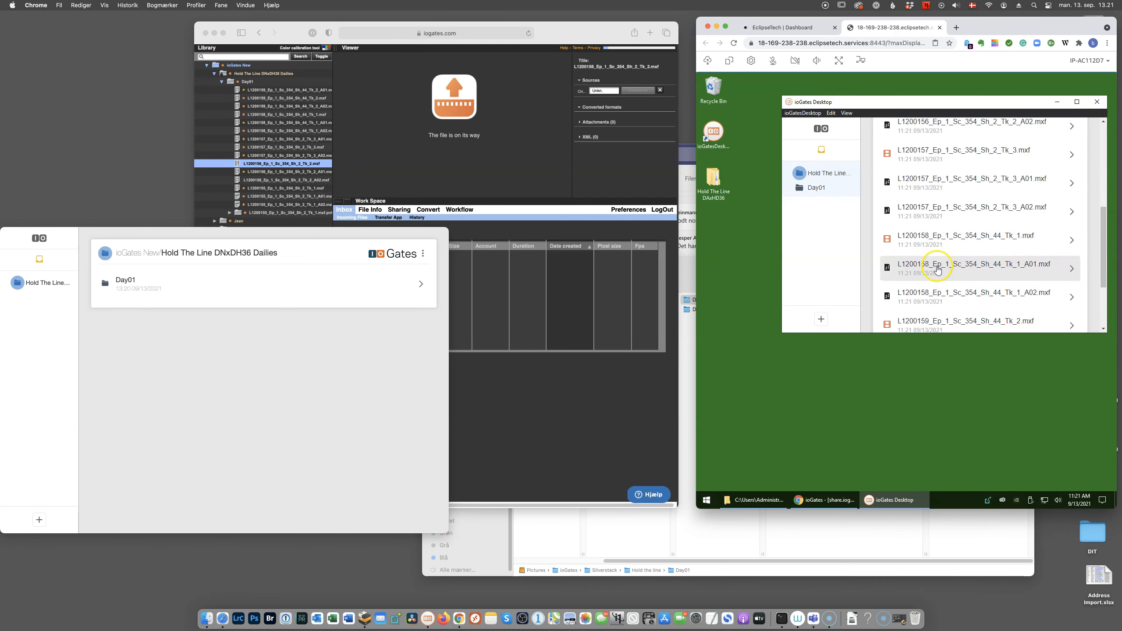
scroll(937, 269, up, 3)
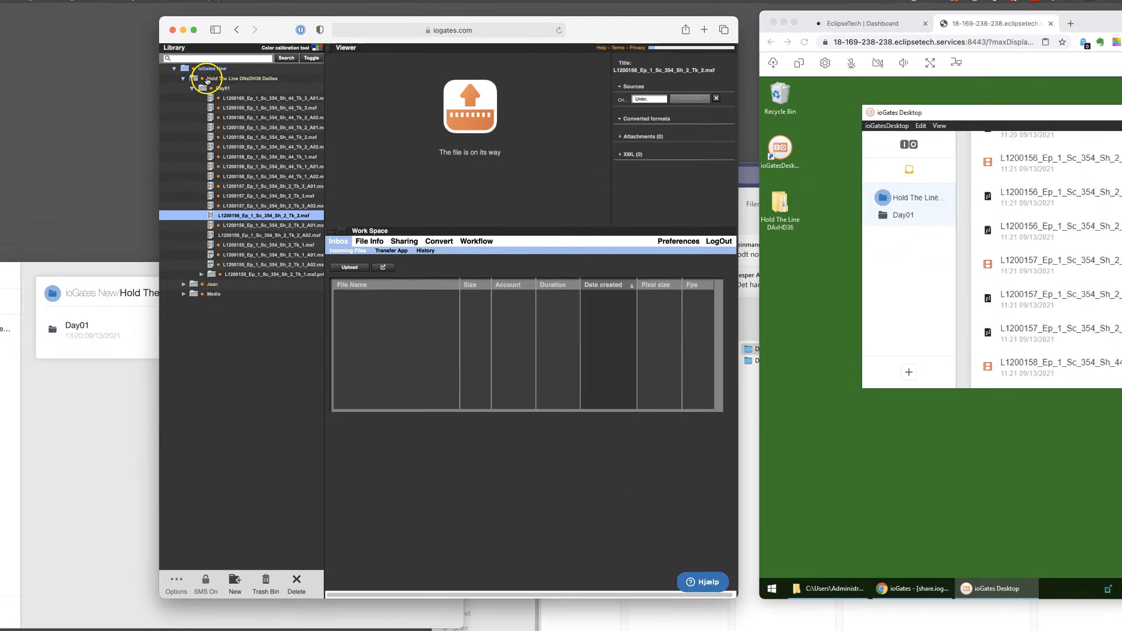
Share the Hold The Line DNxDH36 Dailies folder by e-mail with a contact found by first name in the contact list.
click(234, 75)
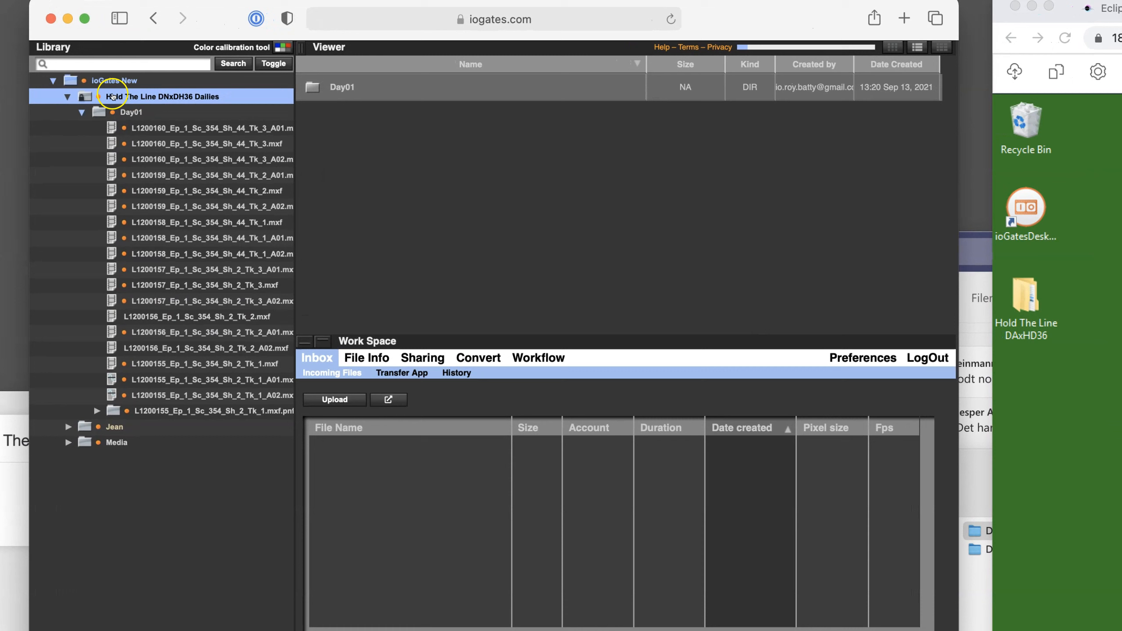
click(424, 358)
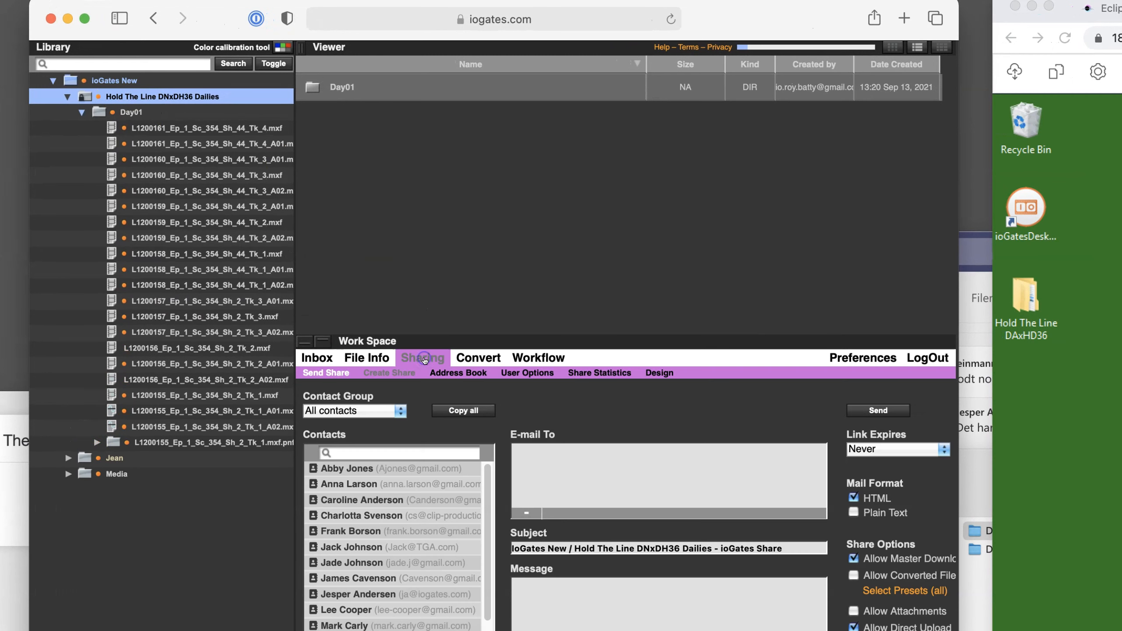
click(415, 452)
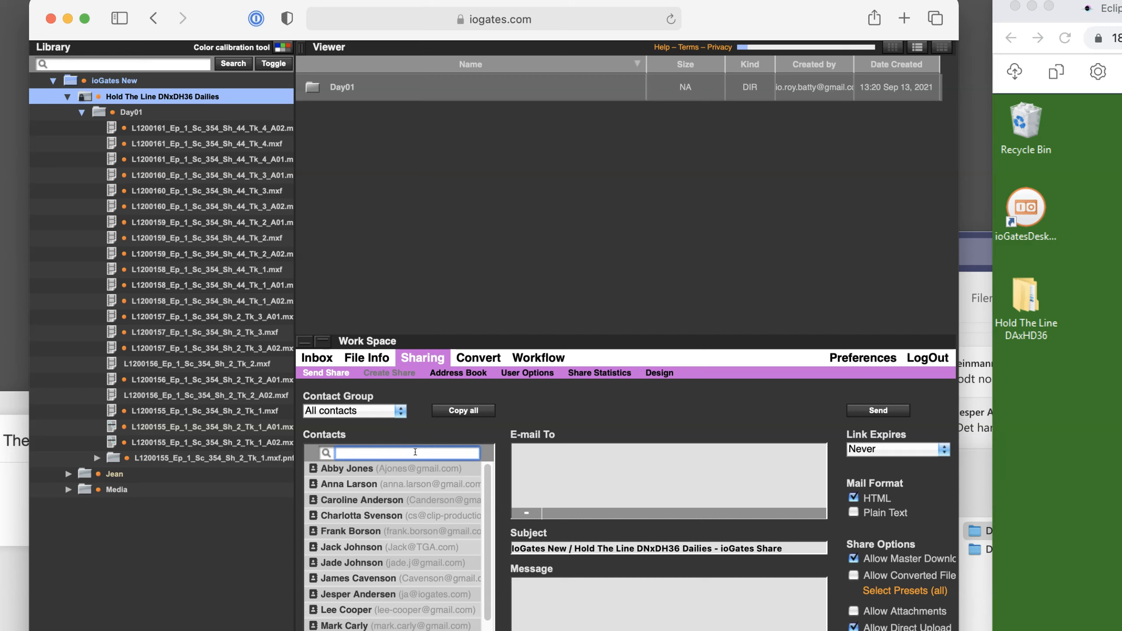
text(jesper)
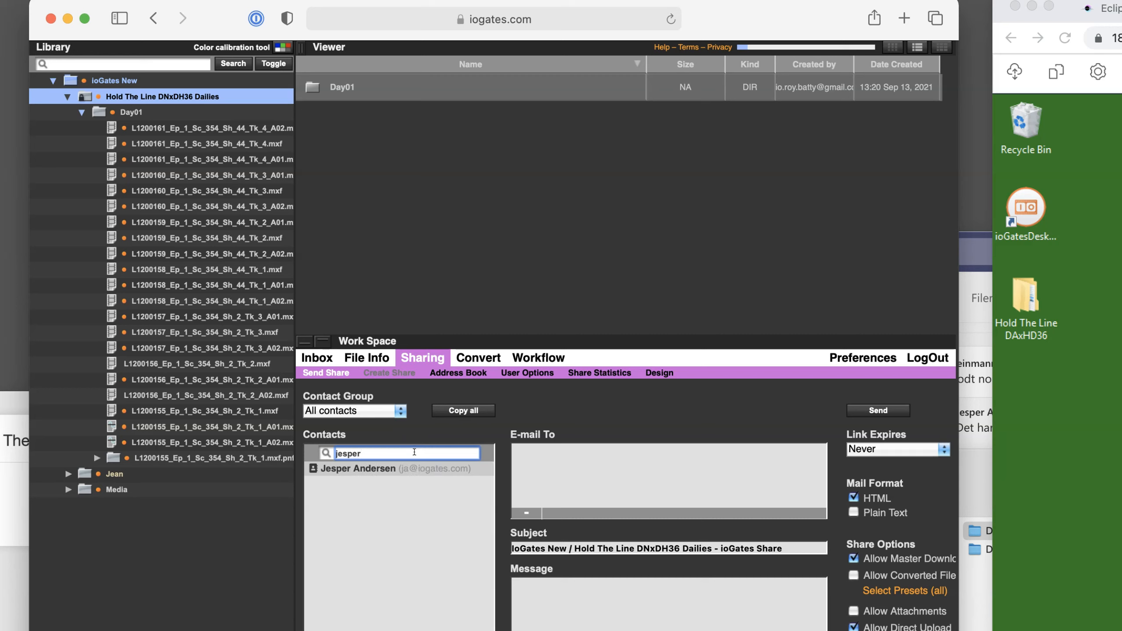
drag(411, 468, 652, 466)
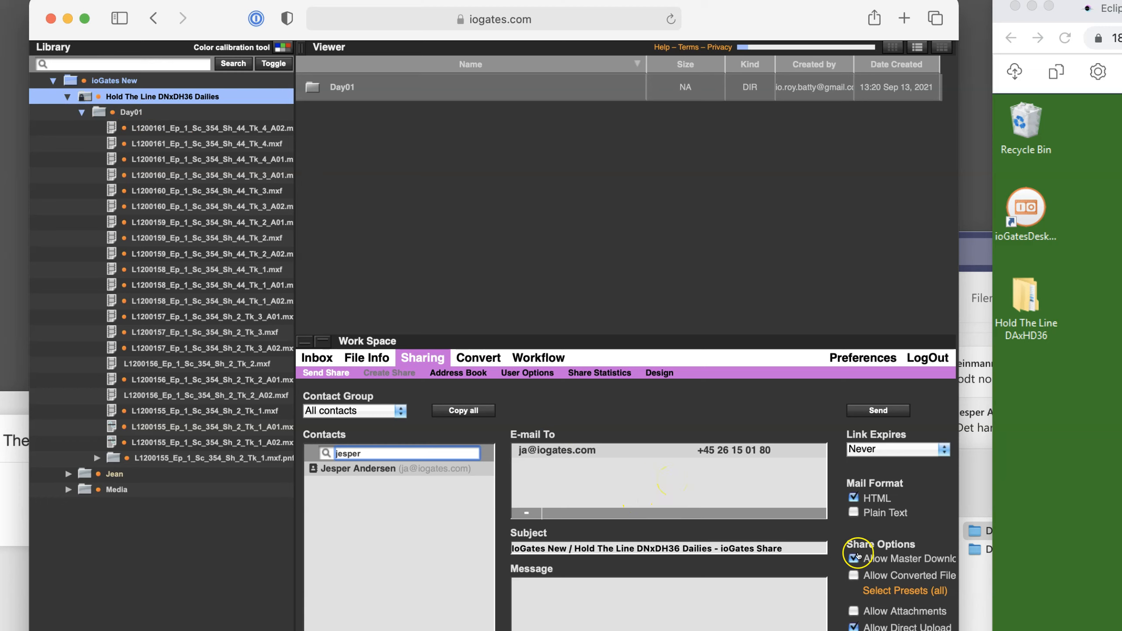
click(869, 409)
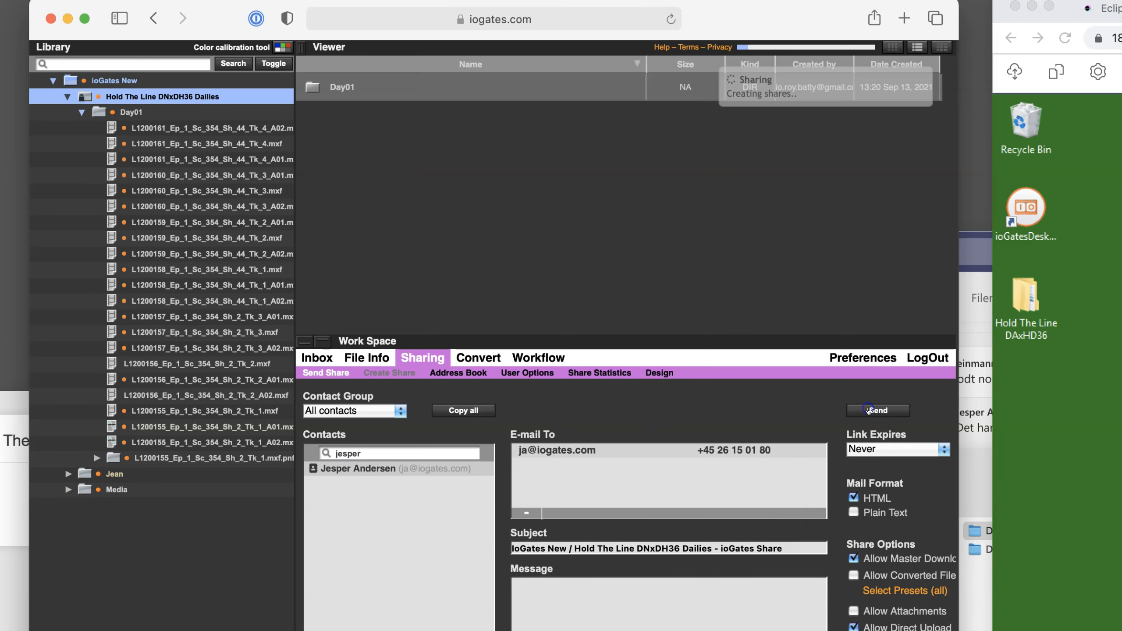
Copy the new recipient's share link from the folder's user options and open it in a new browser tab.
click(539, 375)
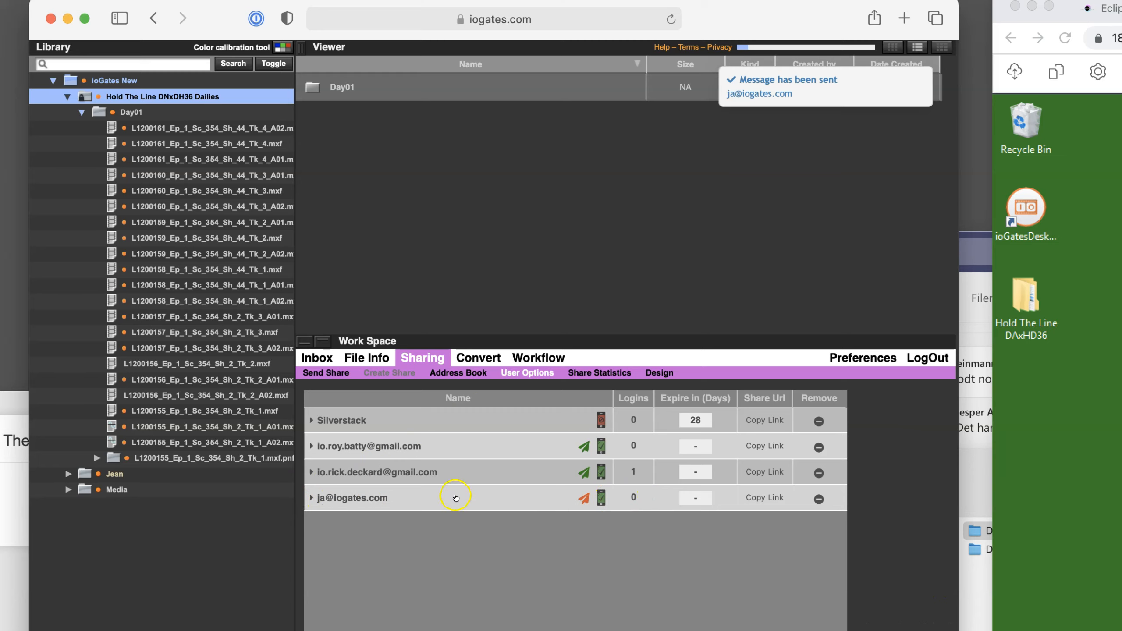
click(757, 498)
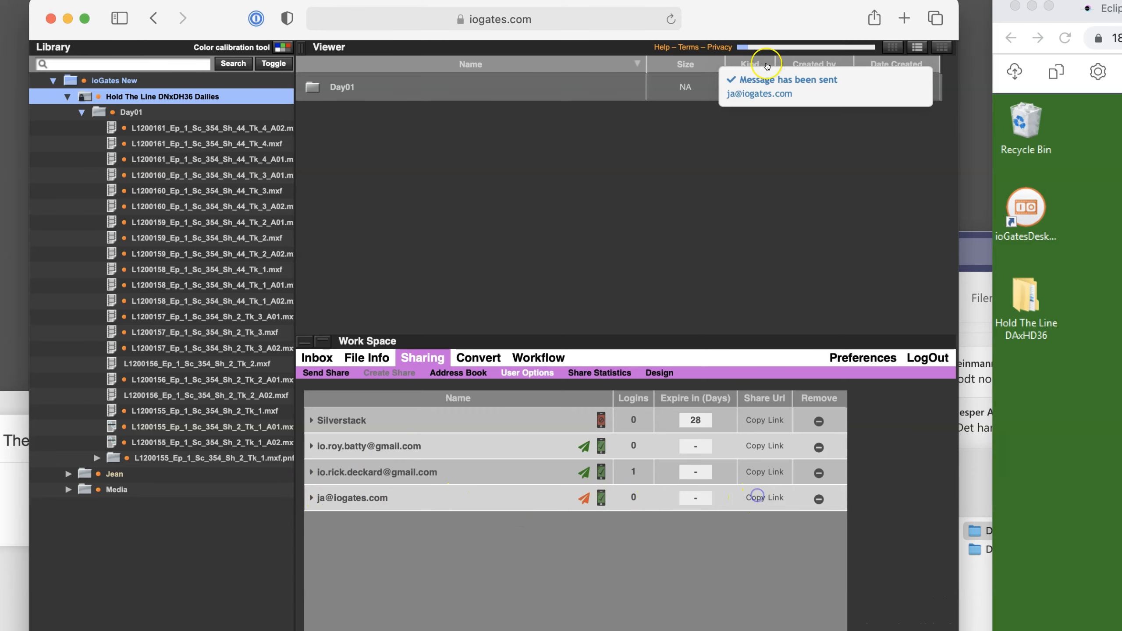
click(904, 19)
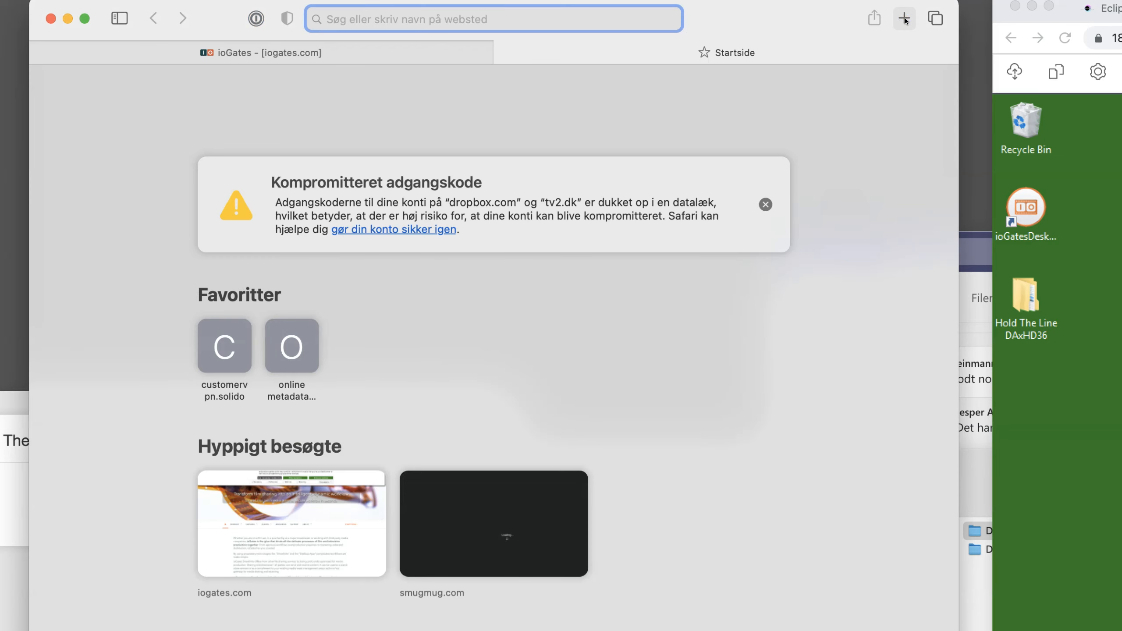
key(super+v)
key(Return)
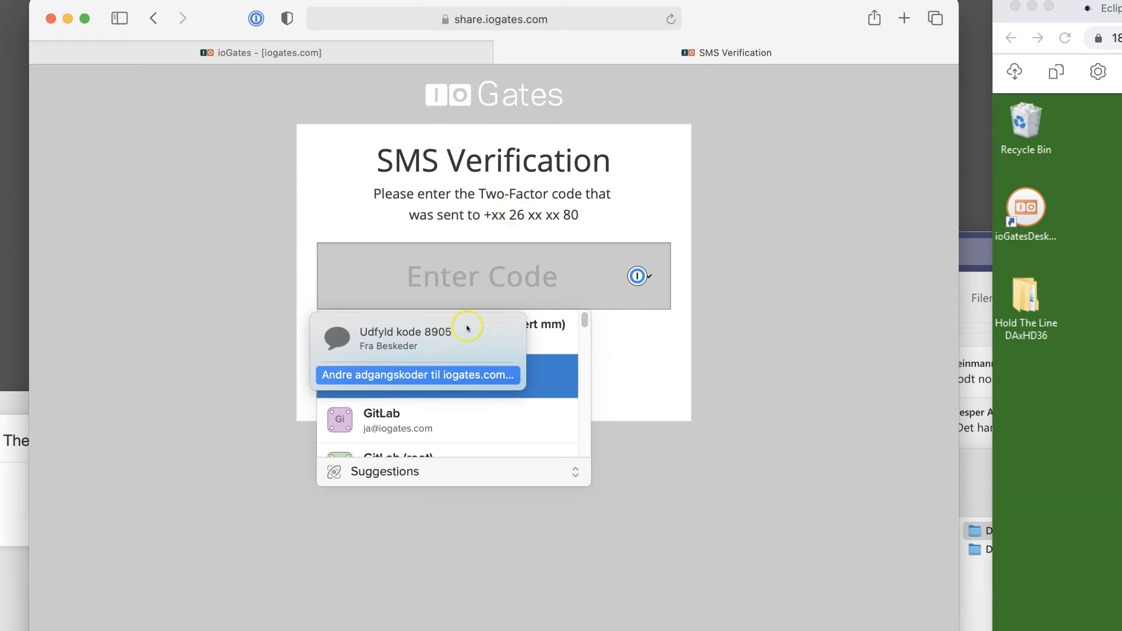
Fill in the SMS verification code from the received message and submit it to enter the share.
click(446, 331)
click(646, 349)
click(441, 364)
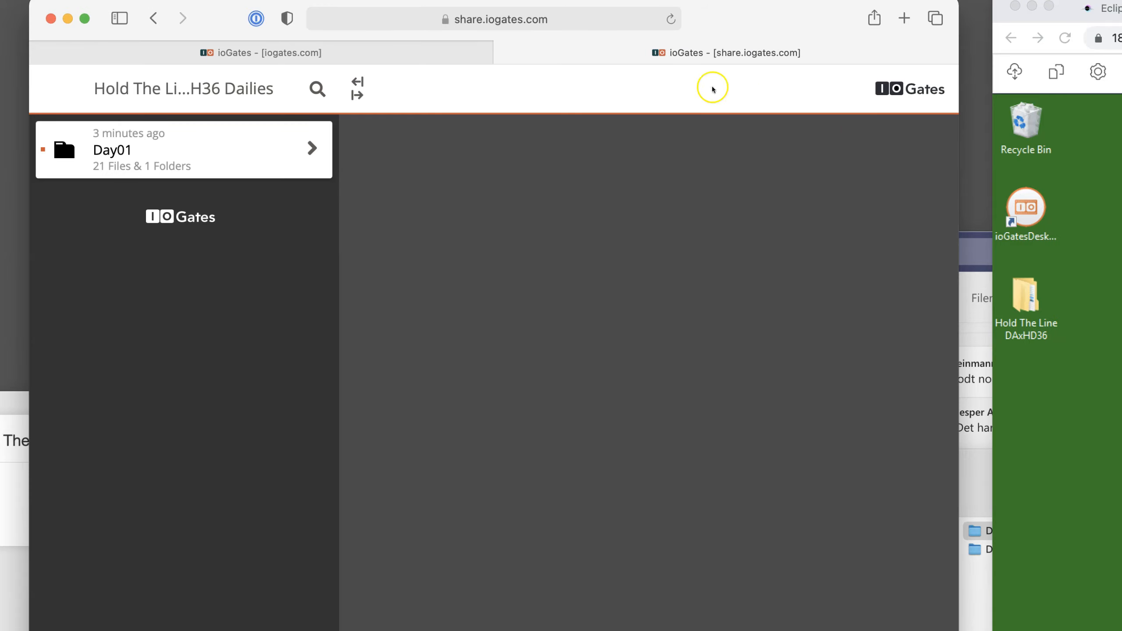
Open the shared Day01 folder, view its clips and play L1200157_Ep_1_Sc_354_Sh_2_Tk_3.mxf.
click(178, 165)
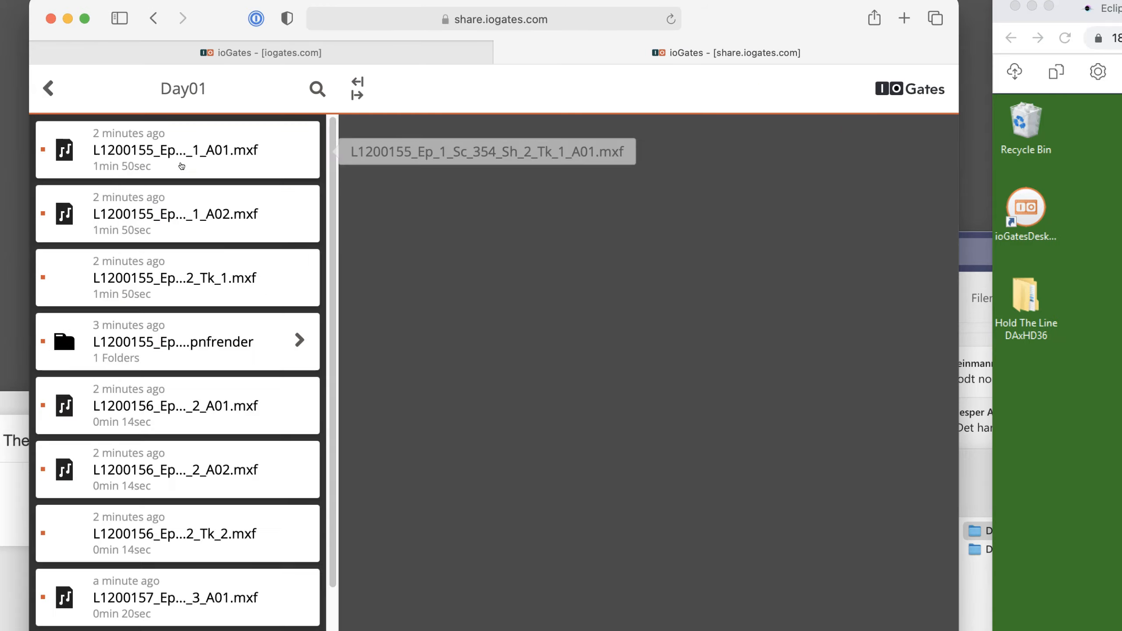
click(137, 403)
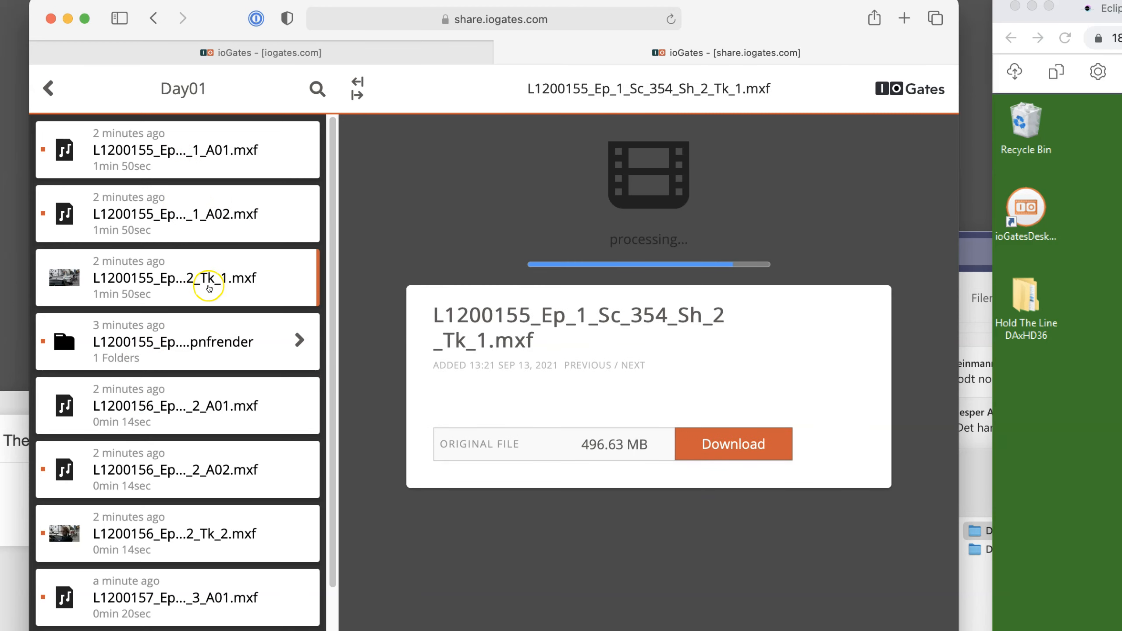
click(177, 630)
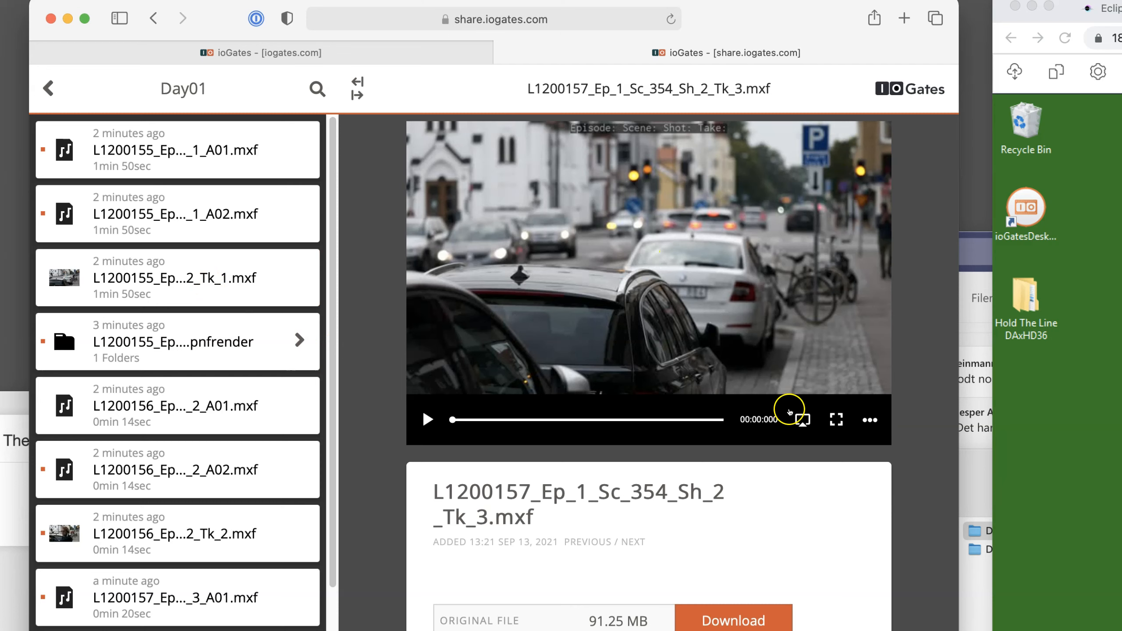
click(703, 330)
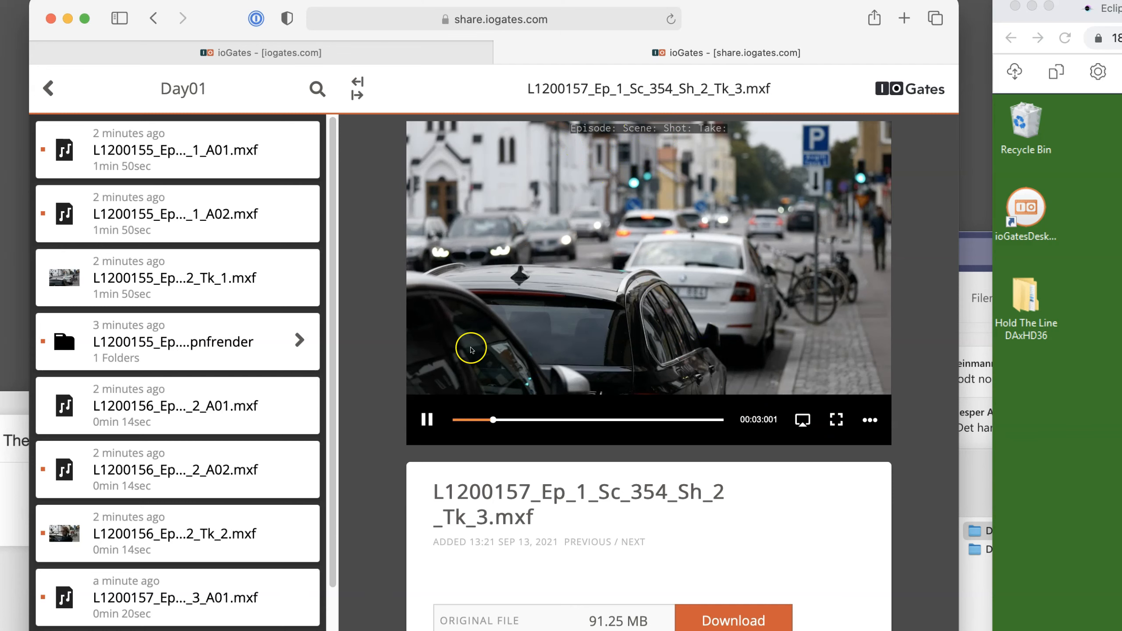
Preview the L1200156 Take 2 and L1200158 Take 1 A02 audio files, and play and pause L1200160_Ep_1_Sc_354_Sh_44_Tk_3.mxf in the Day01 share.
click(179, 473)
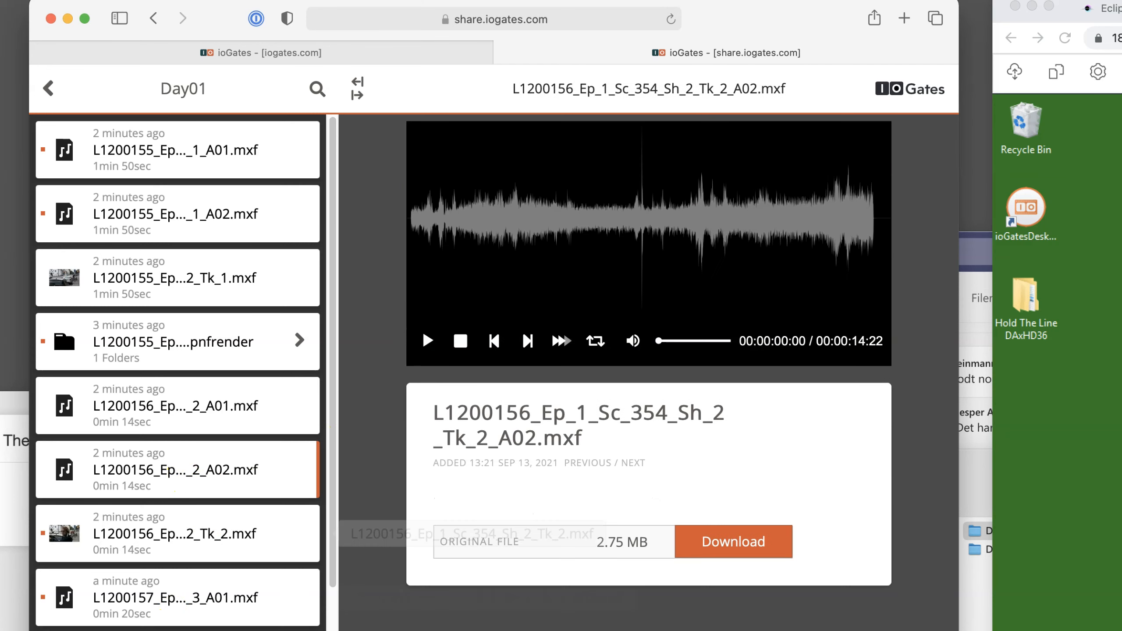
click(179, 630)
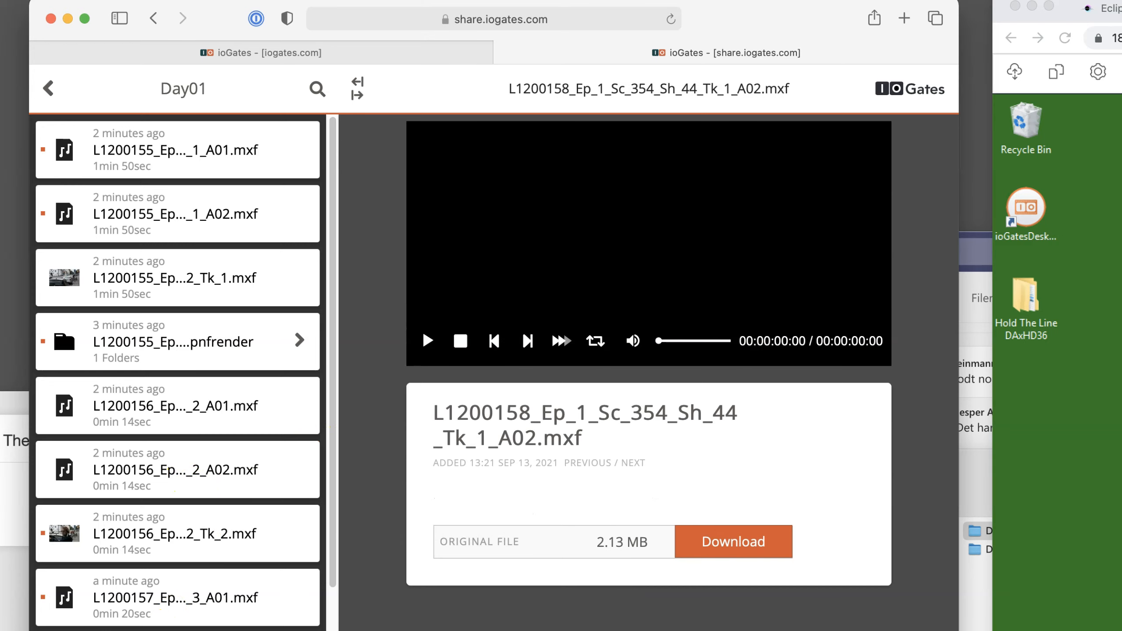
scroll(178, 373, down, 10)
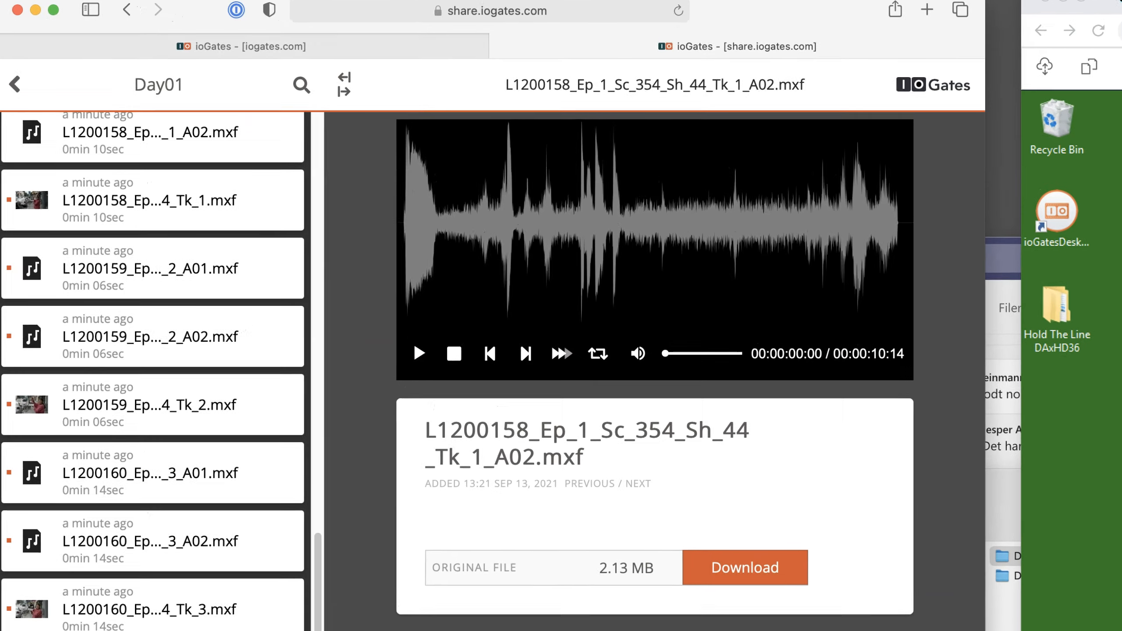
click(216, 629)
click(212, 630)
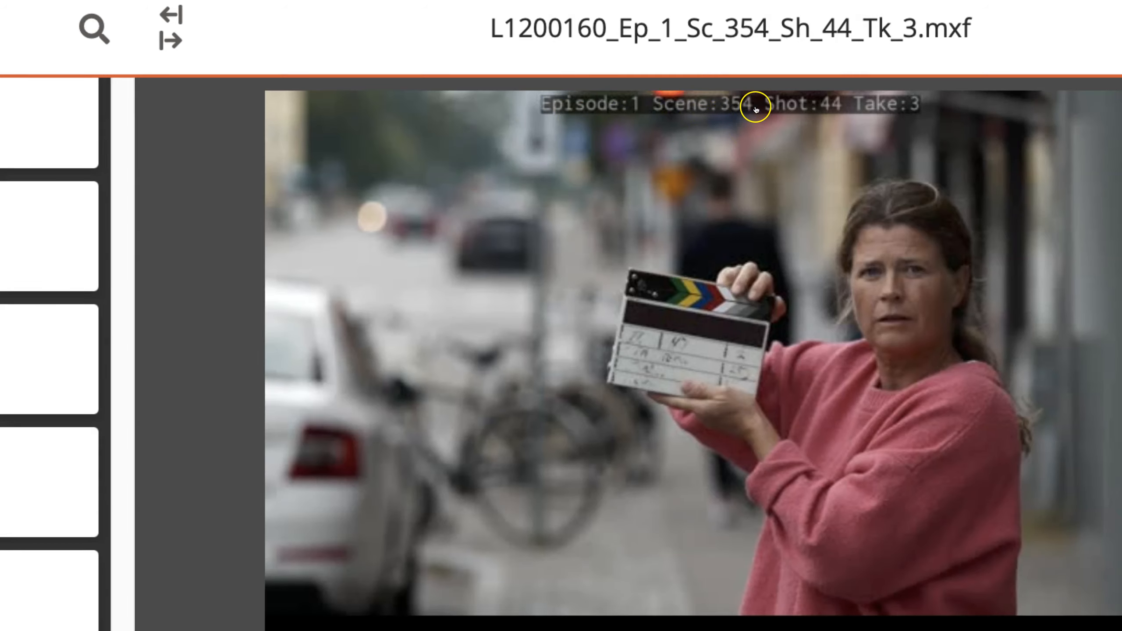
click(722, 116)
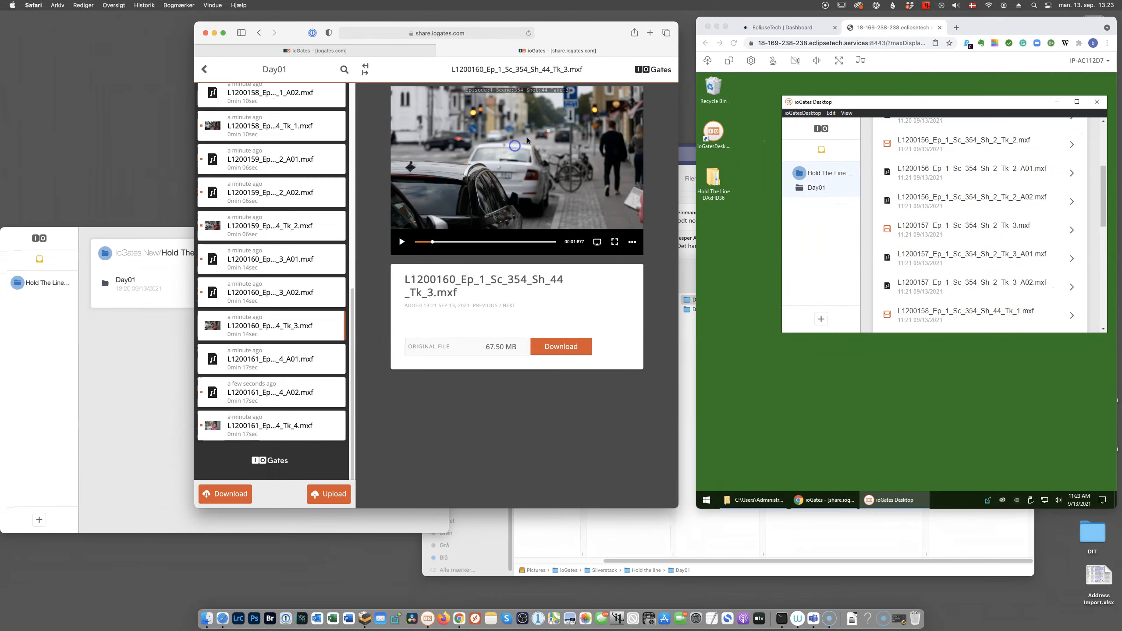
click(554, 204)
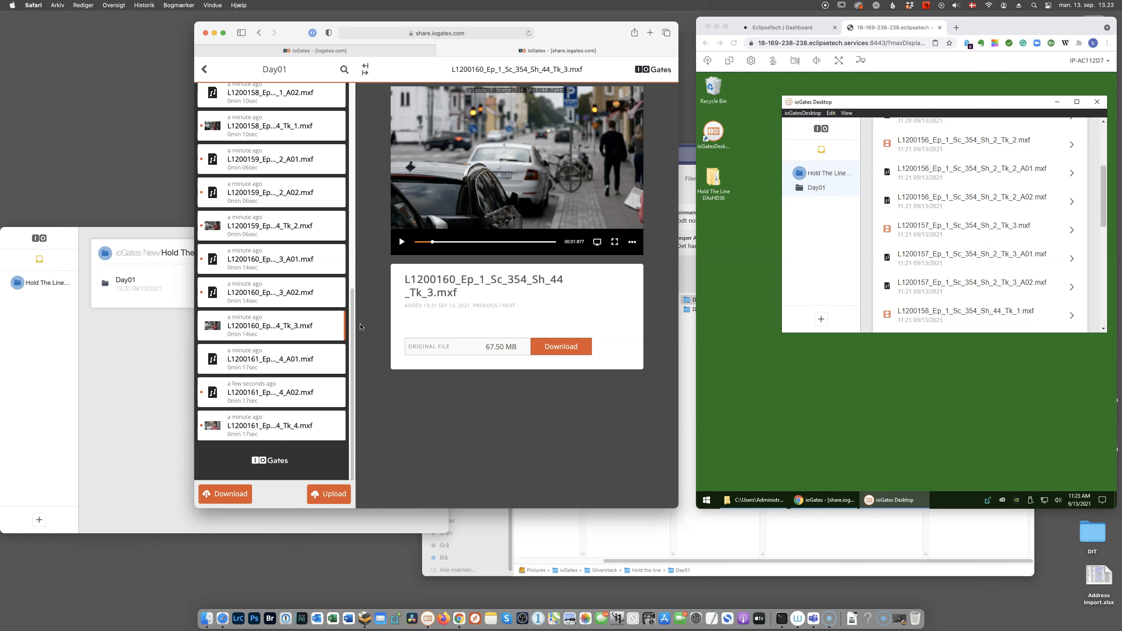
drag(353, 329, 345, 159)
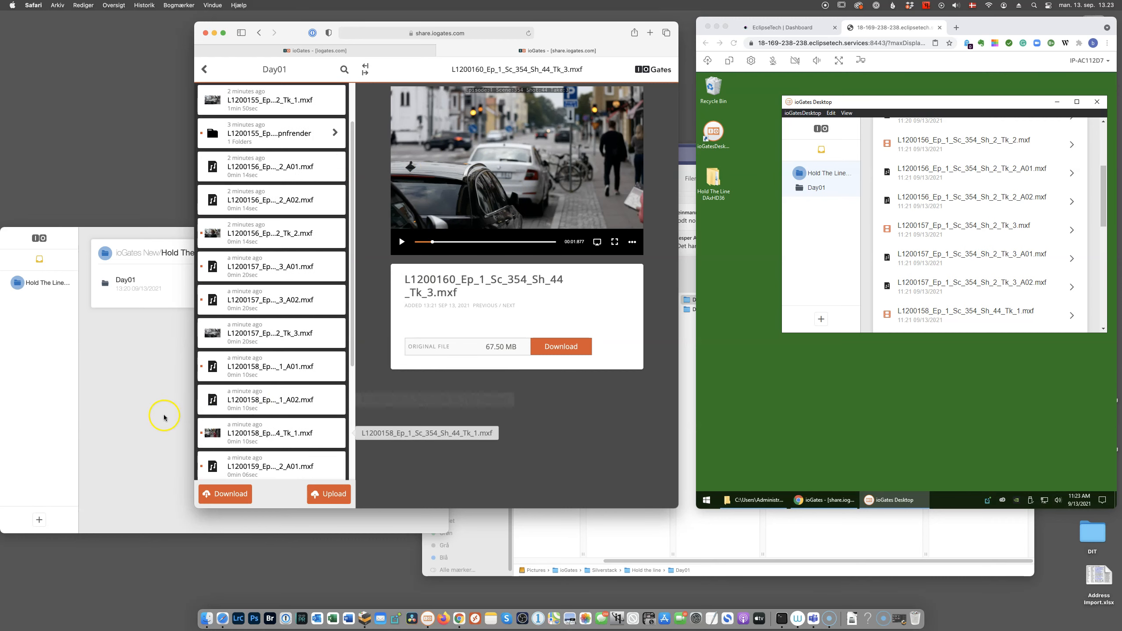
Switch to the local ioGates Desktop app, examine the synced files in the Day01 folder, and return to the remote Windows desktop.
click(106, 342)
click(115, 296)
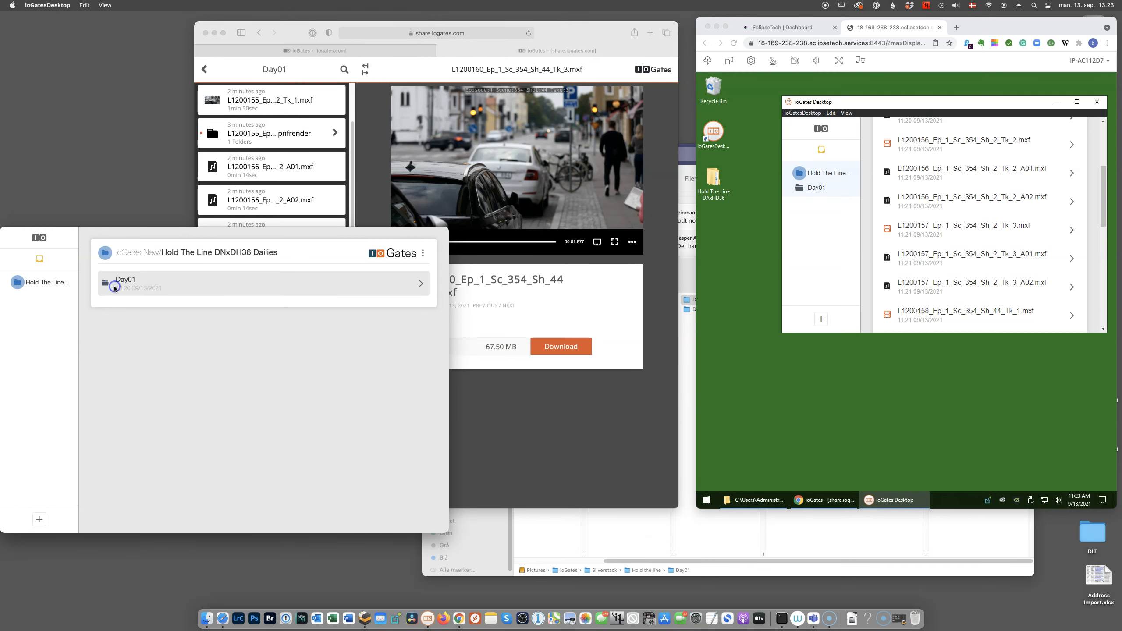
scroll(183, 406, down, 10)
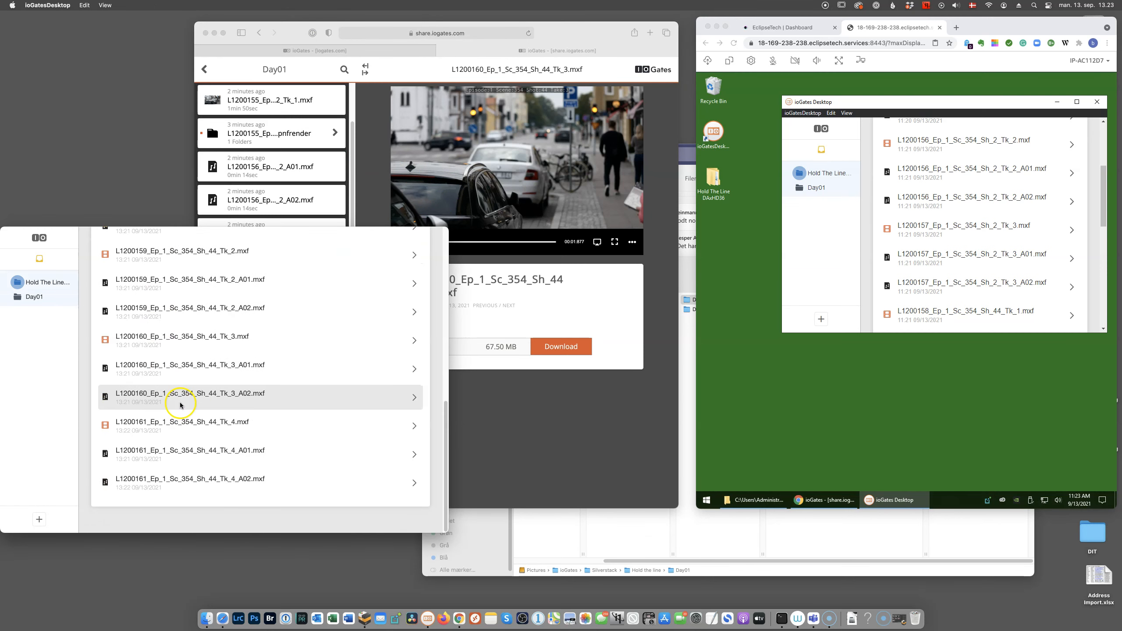
scroll(178, 400, up, 10)
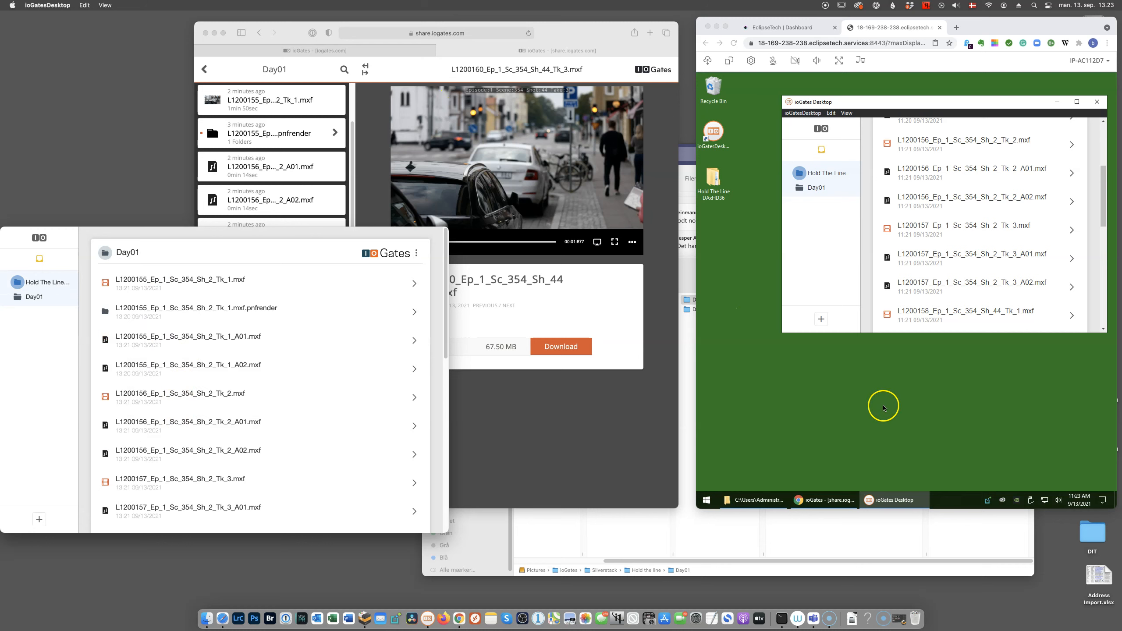
click(882, 389)
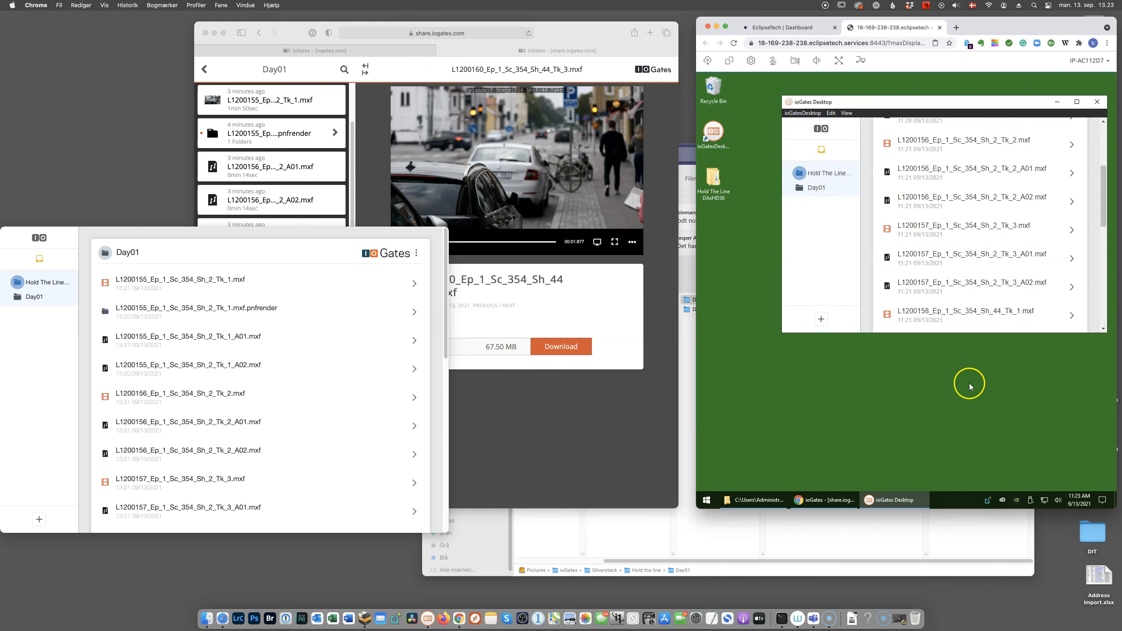